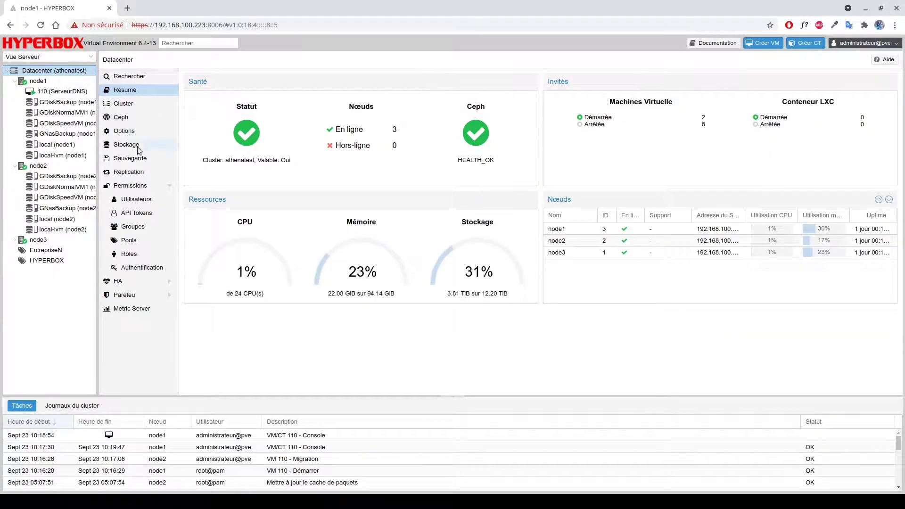
- Start a new high-availability group for the datacenter with the ID node2ToNode1
click(127, 282)
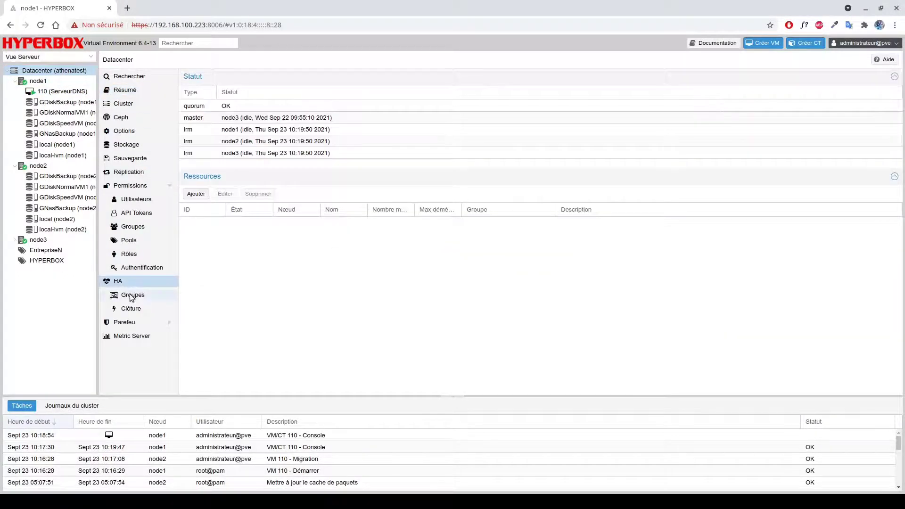
click(132, 297)
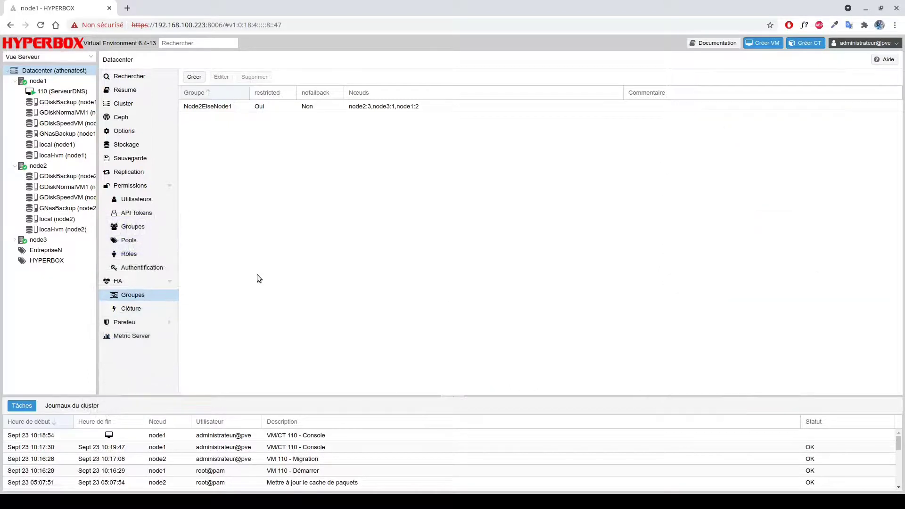
click(194, 76)
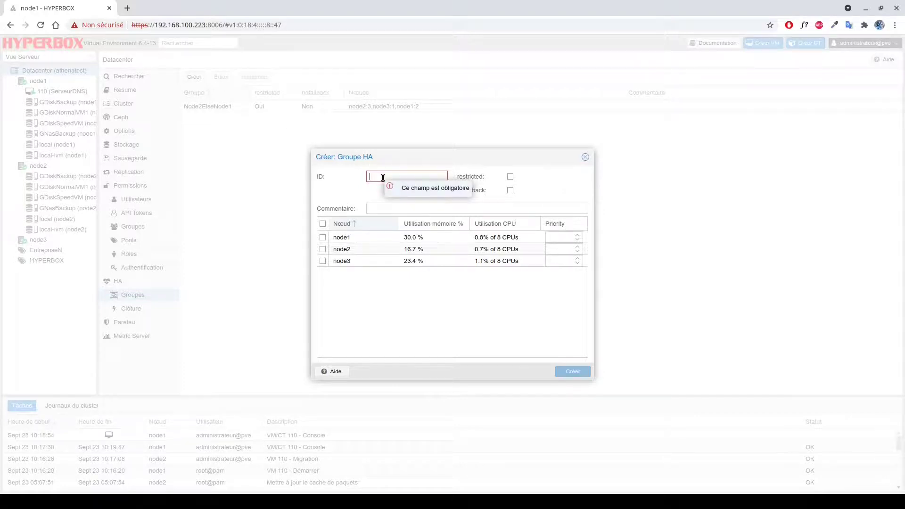
text(node2)
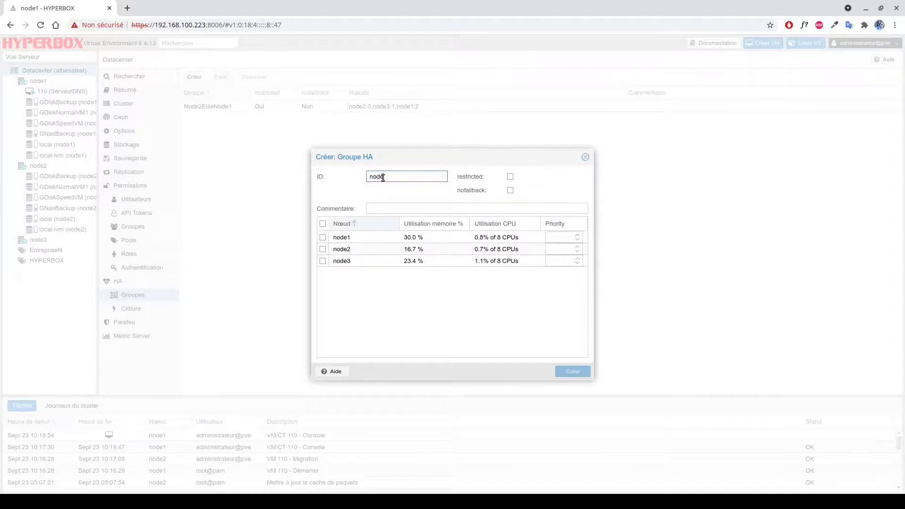
text(ToNode1)
- Include node2 with priority 3 and node1 with priority 2 in the HA group, and create it
click(324, 250)
click(323, 239)
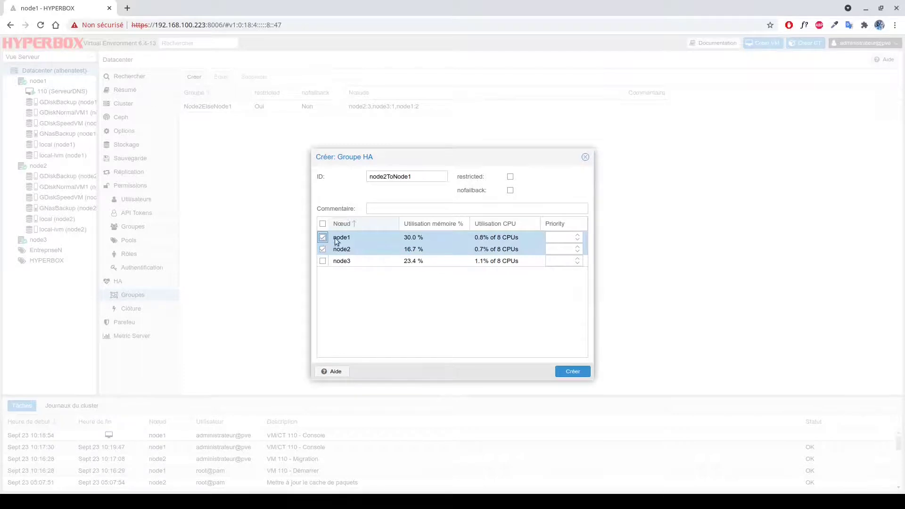
click(558, 248)
text(3)
click(560, 237)
text(2)
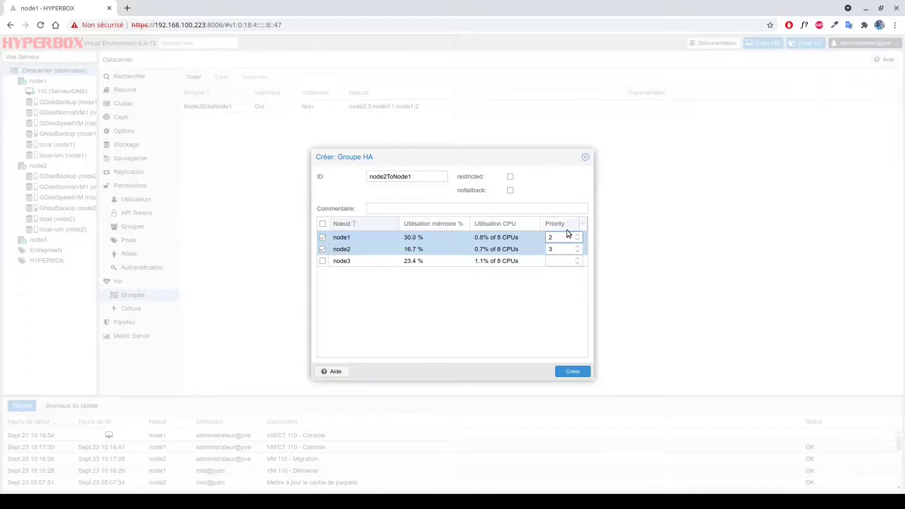
click(573, 371)
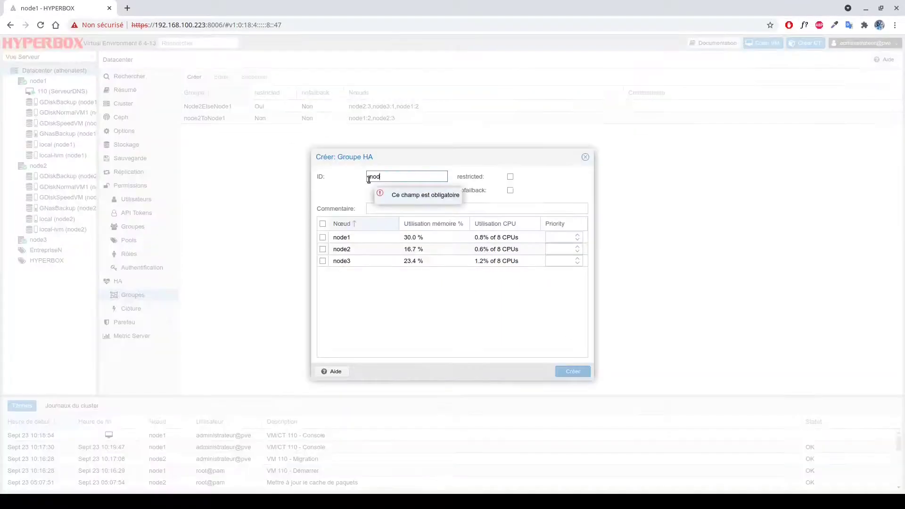
- Create HA groups node2ToNode3, node1ToNode2, node1ToNode3, node3ToNode1 and node3ToNode2, giving the first-named node priority 3 and the second priority 2
text(e2ToNode3)
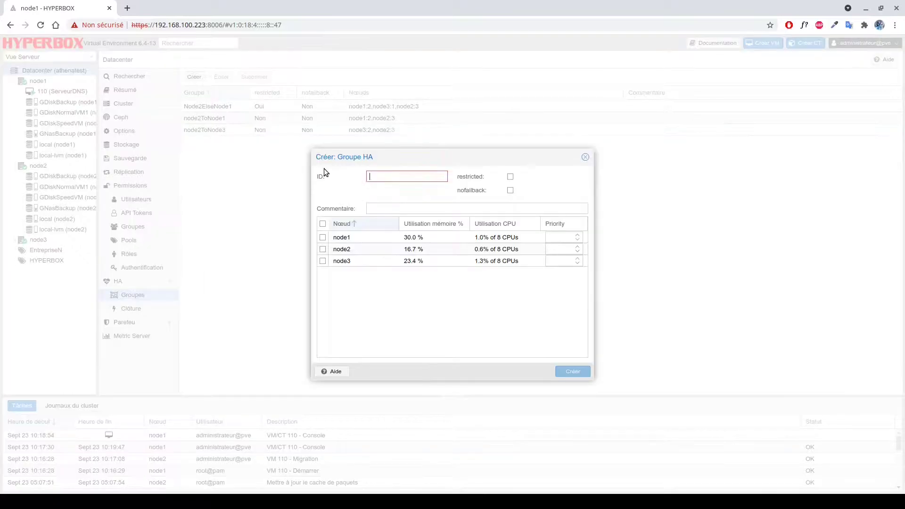
text(node1ToNode2)
text(no)
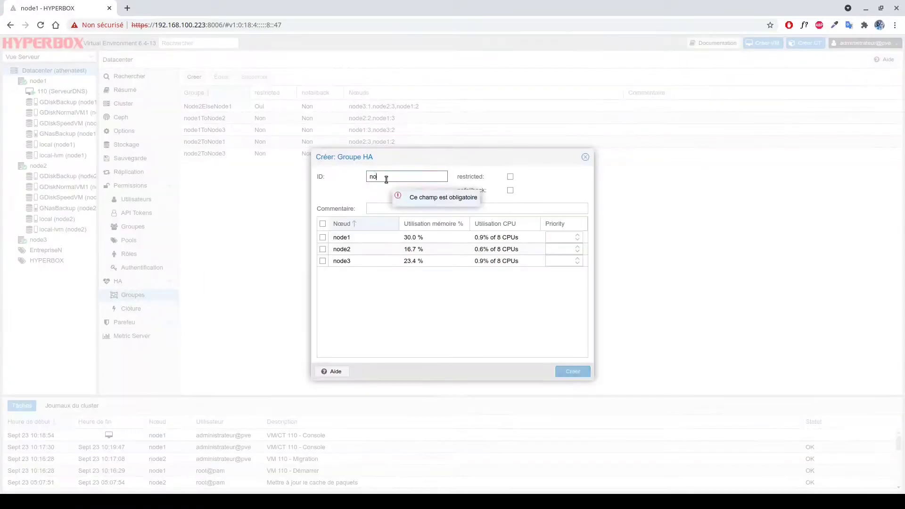
text(de3ToNode1)
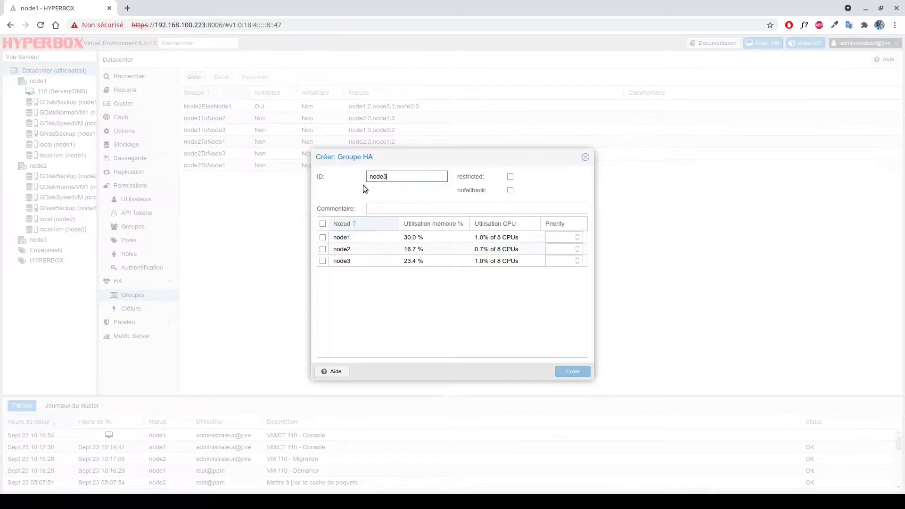
text(oNode2)
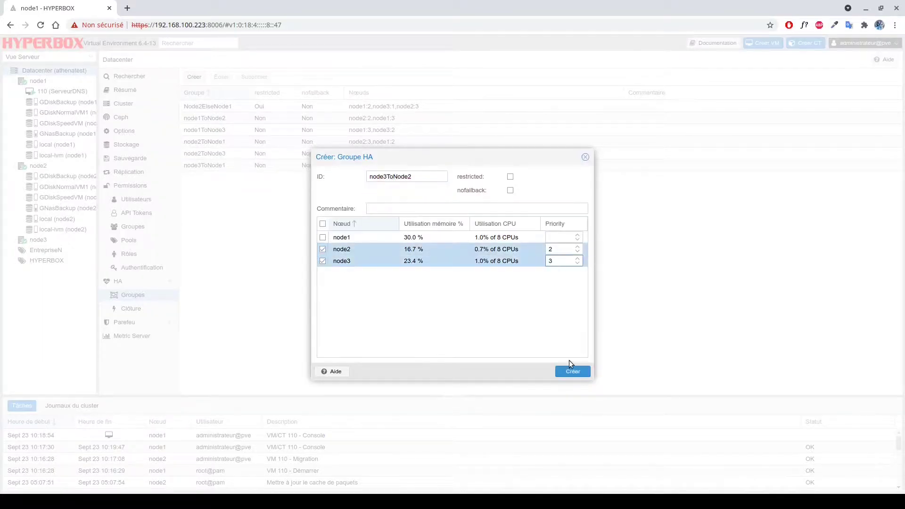
click(572, 370)
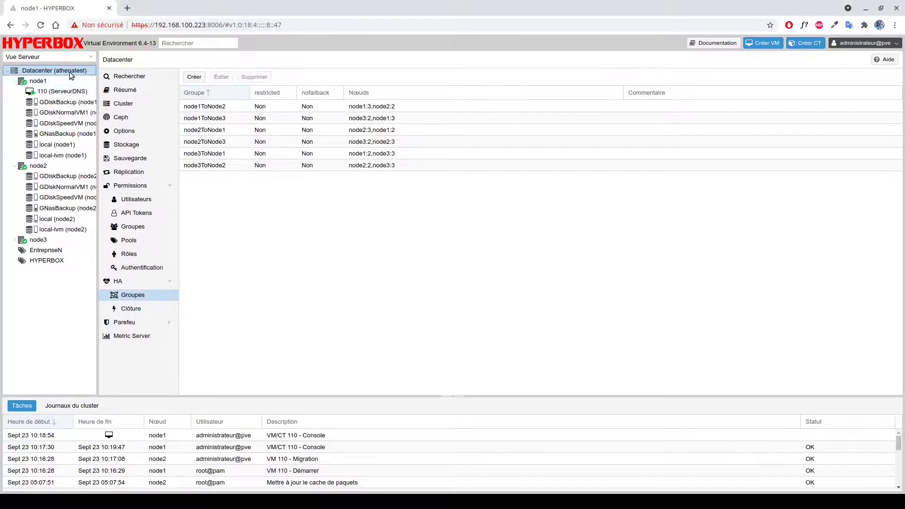
- Start a new HA resource for virtual machine 110 (ServeurDNS) and assign it to the group node2ToNode1
click(135, 287)
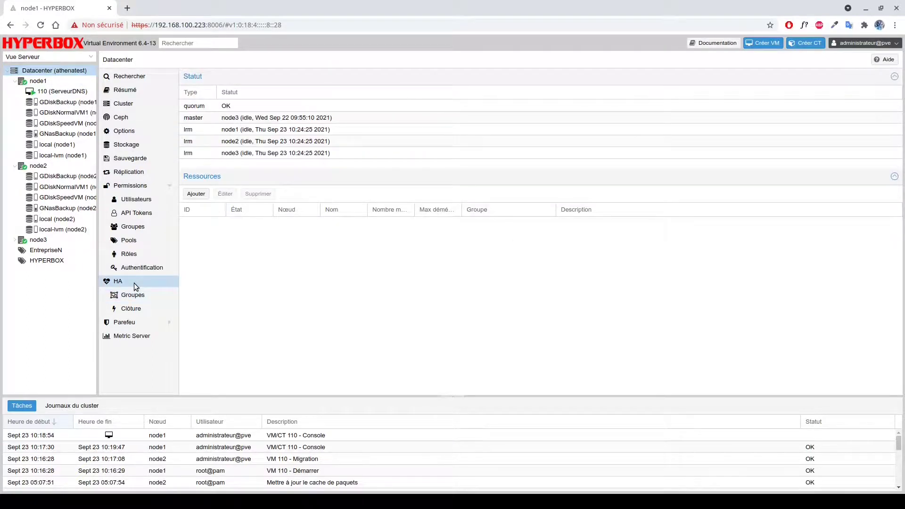
click(196, 195)
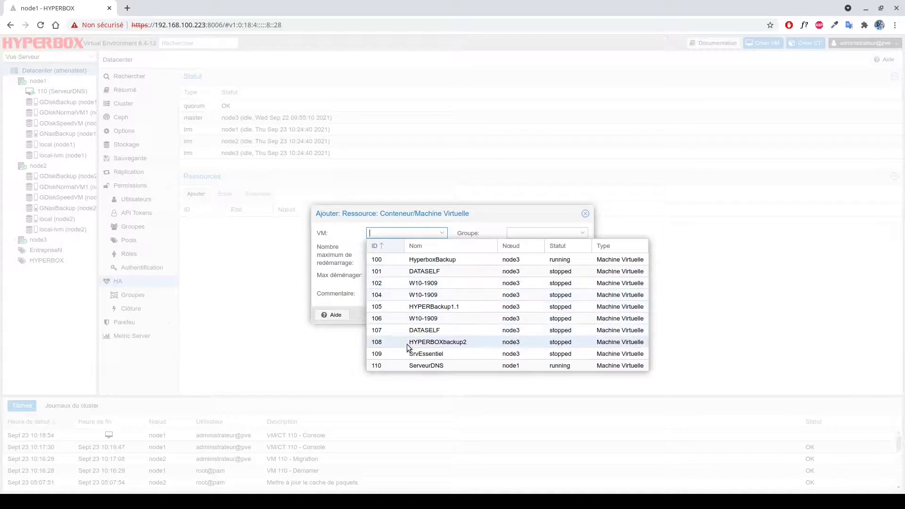
click(410, 366)
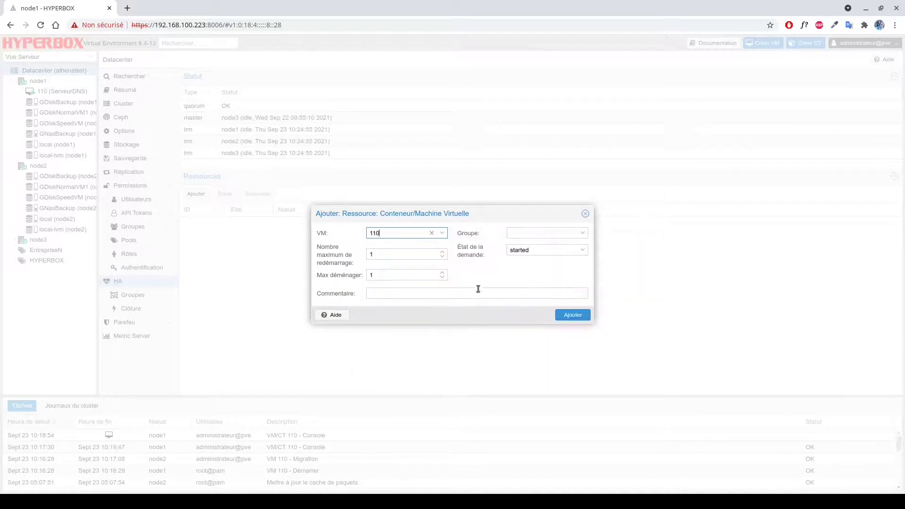
click(553, 230)
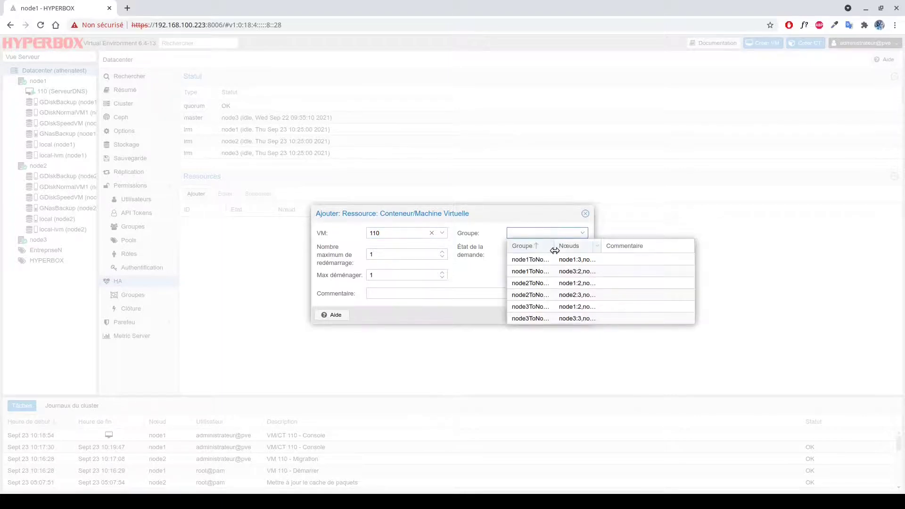
mouse_move(601, 249)
mouse_down()
mouse_move(589, 251)
mouse_move(597, 251)
mouse_up()
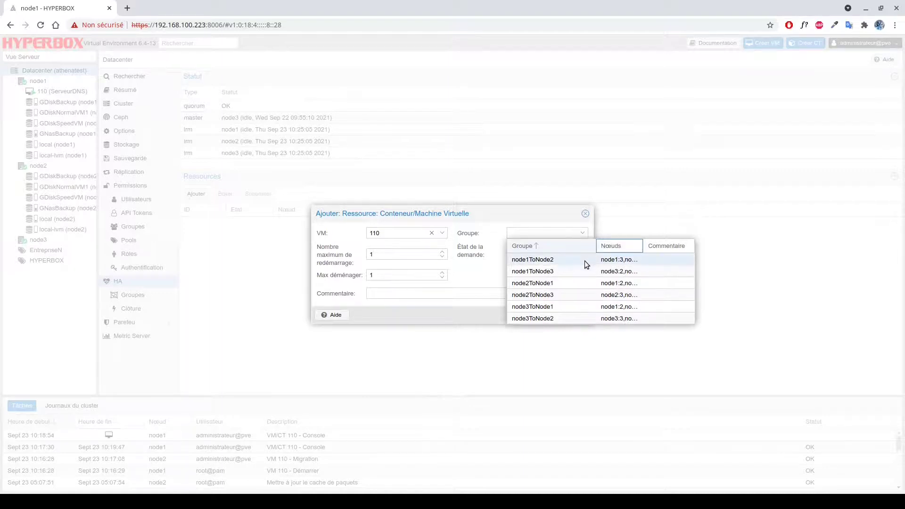
click(573, 283)
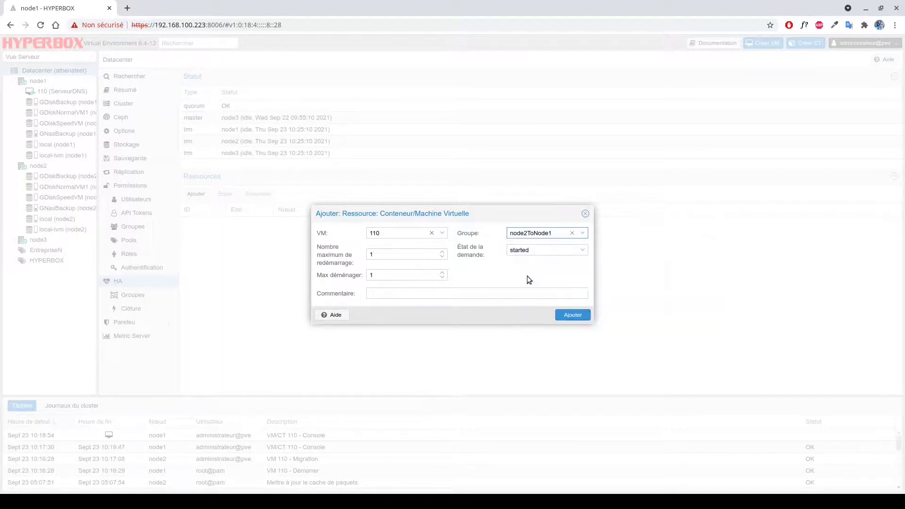
- Set the resource's maximum restarts and maximum relocations to 2, choose started as the requested state, and add the resource
click(401, 256)
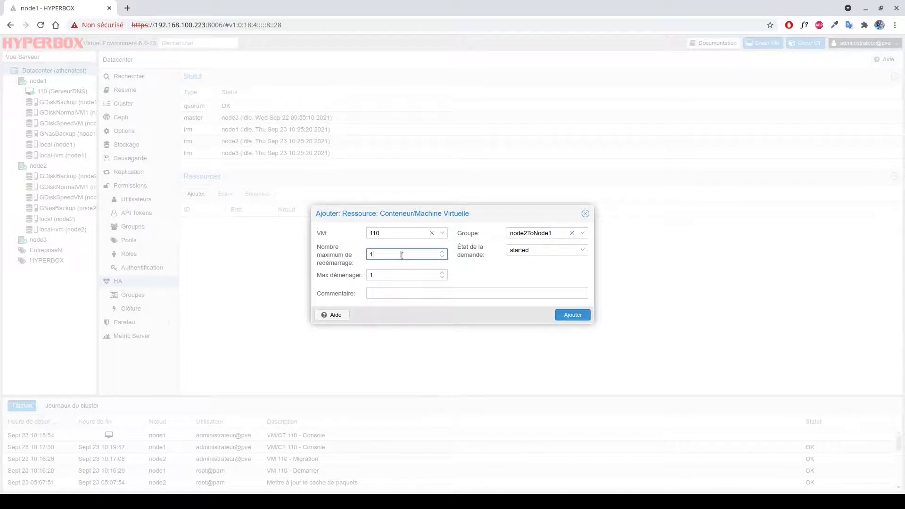
key(BackSpace)
text(2)
click(390, 276)
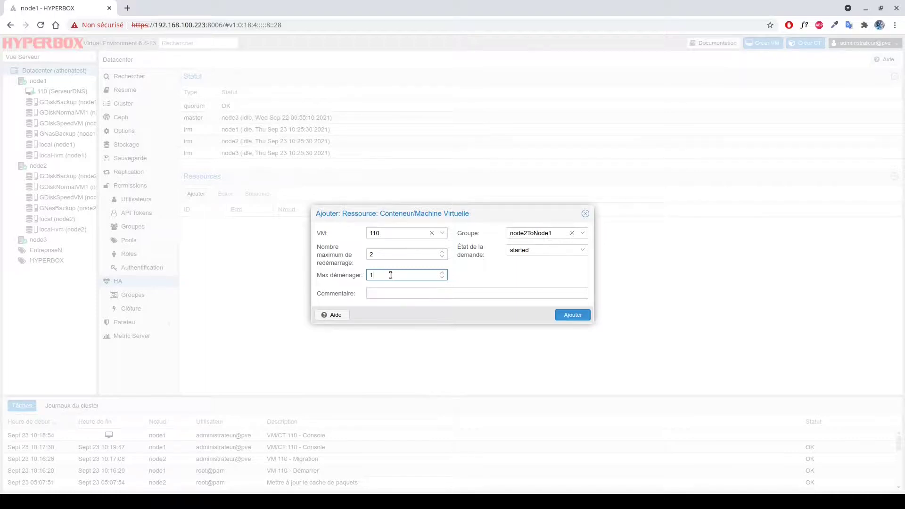
key(BackSpace)
text(2)
click(545, 251)
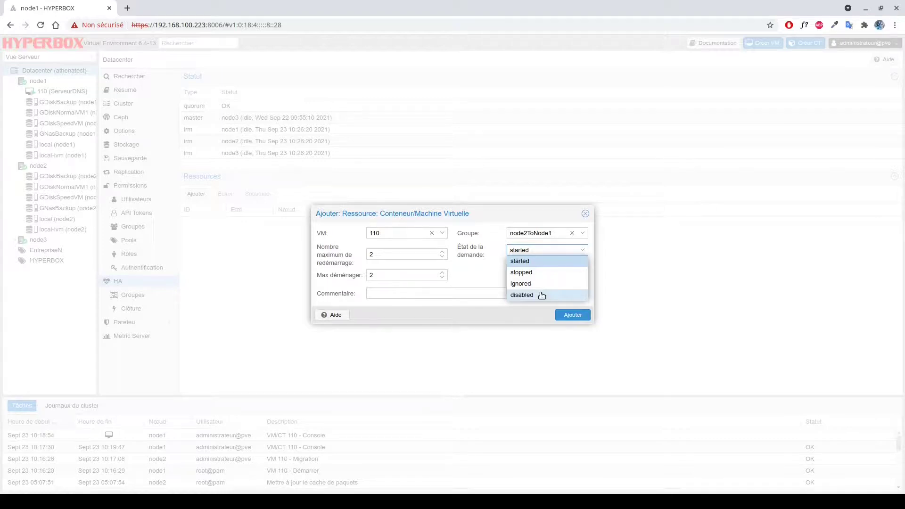
click(541, 262)
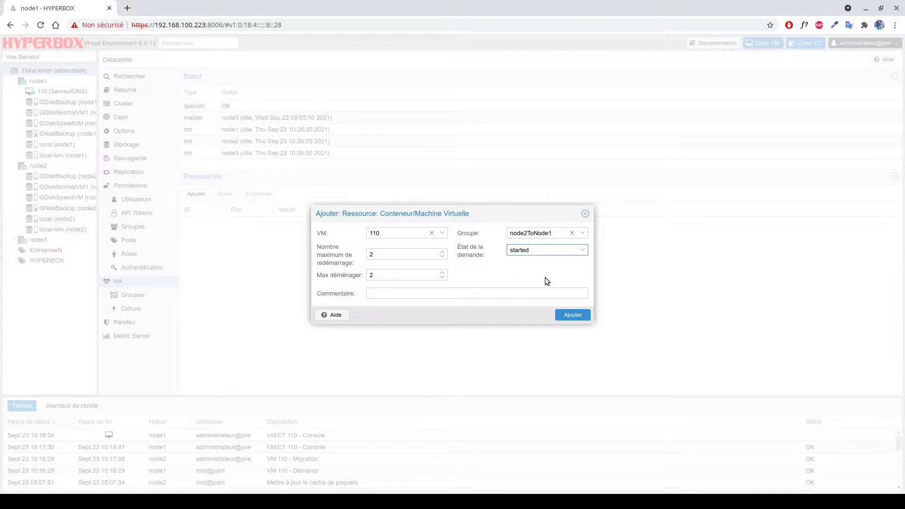
click(574, 316)
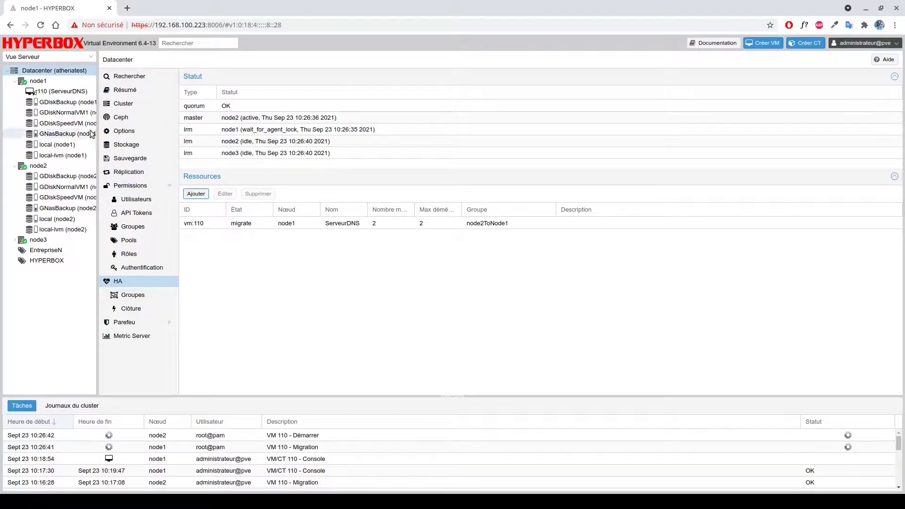
- Check the datacenter's HA status and resource state during failover, and open virtual machine 103 (ServeurDNS) on node1
mouse_move(44, 93)
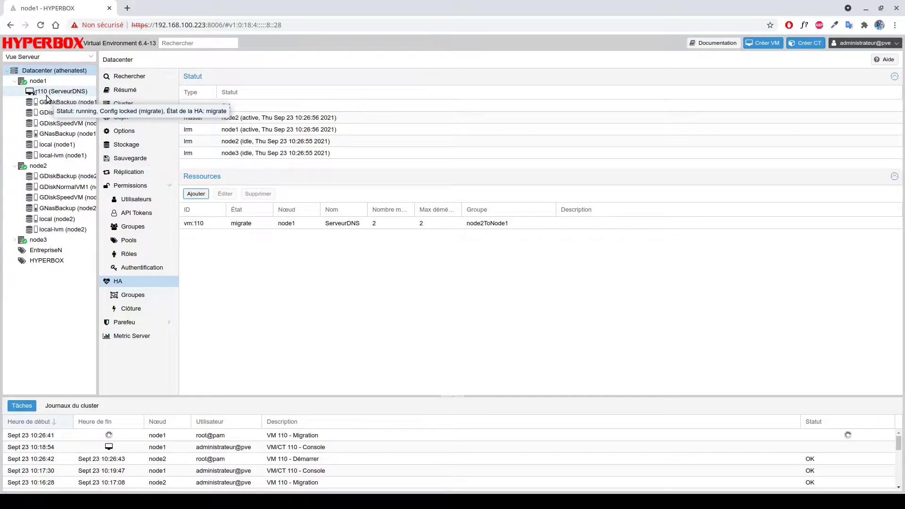
mouse_move(53, 177)
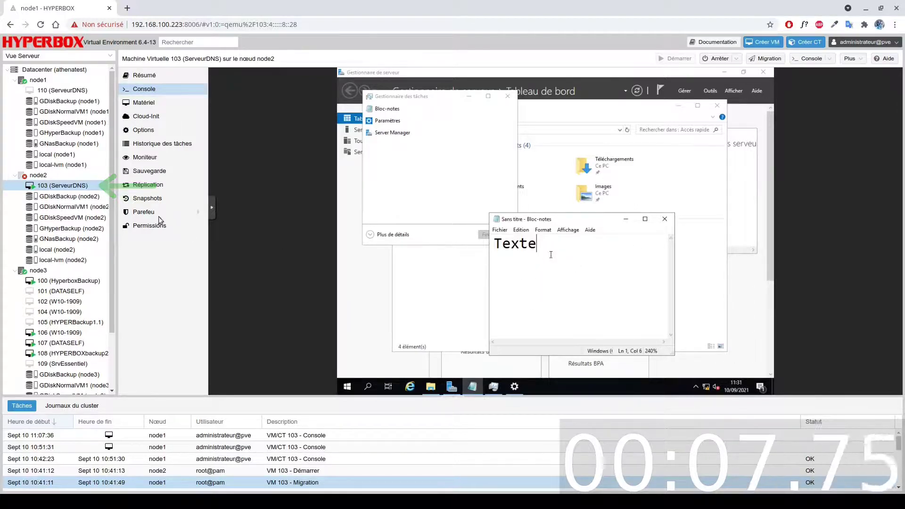
click(72, 71)
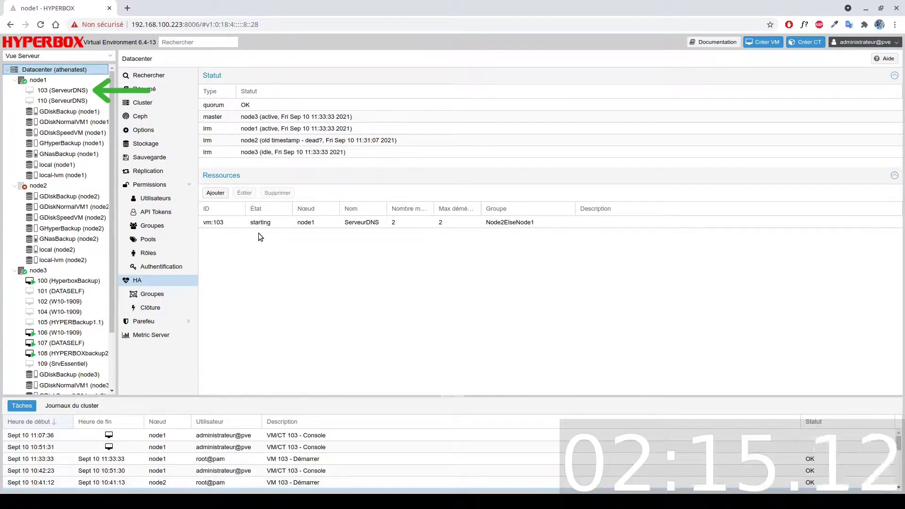
click(62, 90)
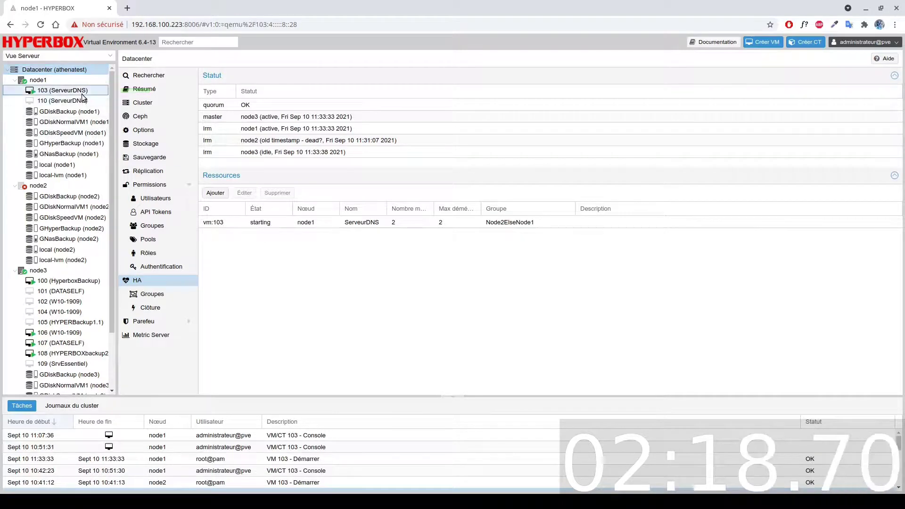